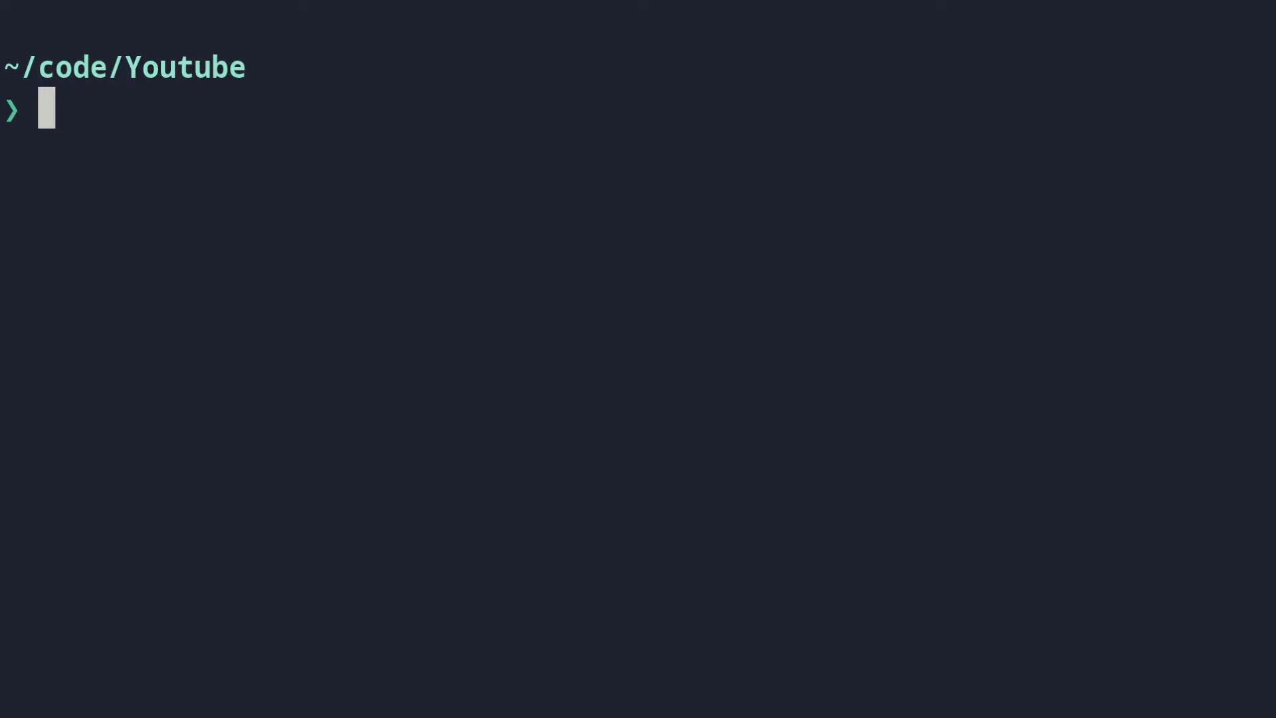
type("cargo ")
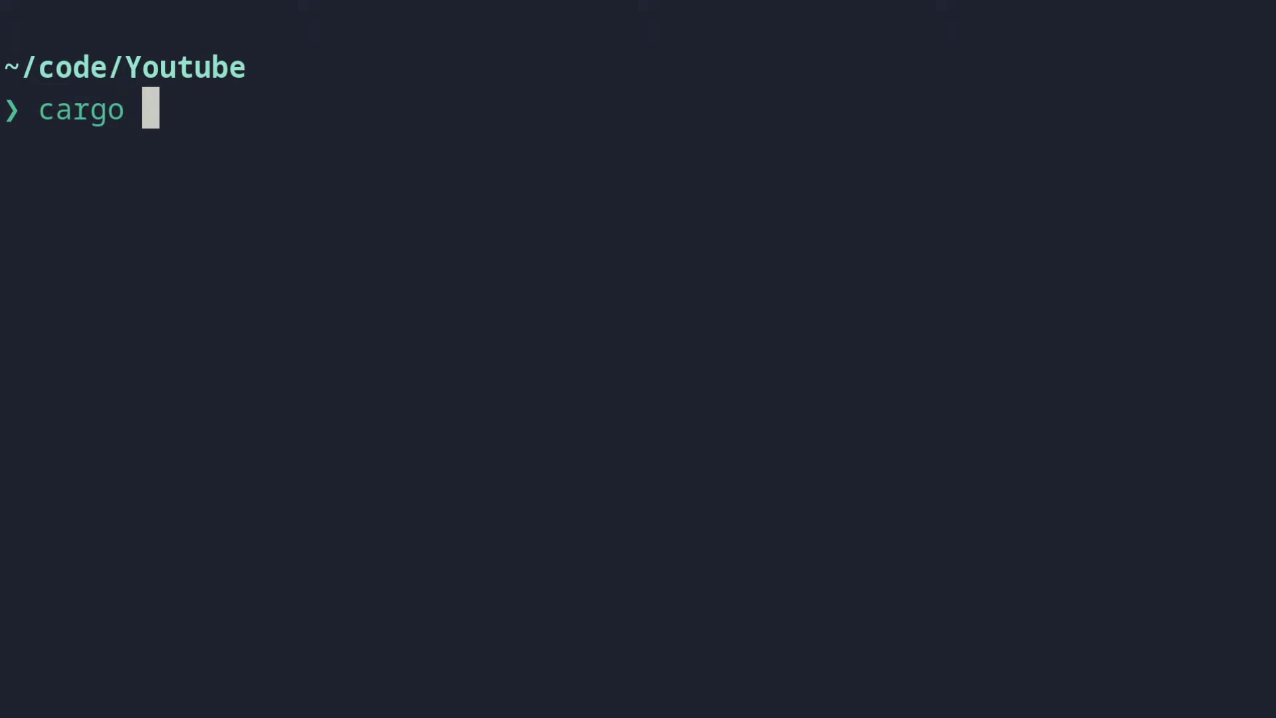
type("new --li")
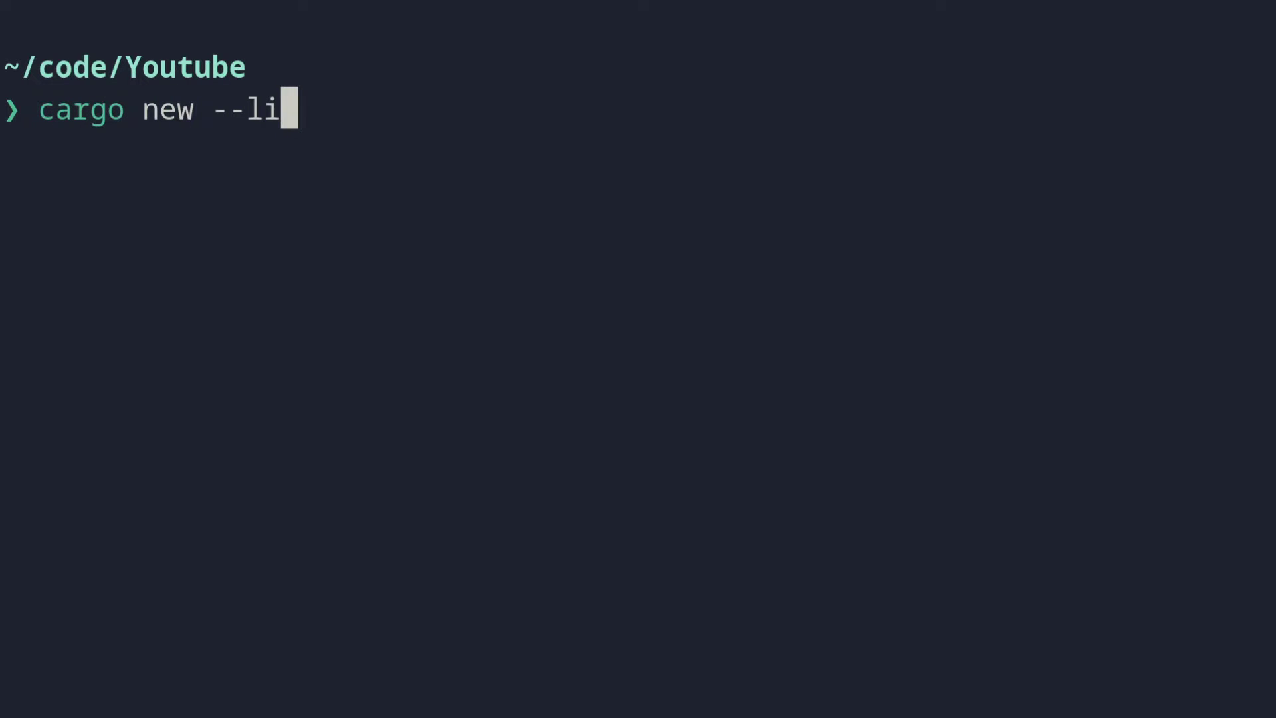
type("b obelisk")
Run cargo new --lib obelisk to create the obelisk library crate.
key("Return")
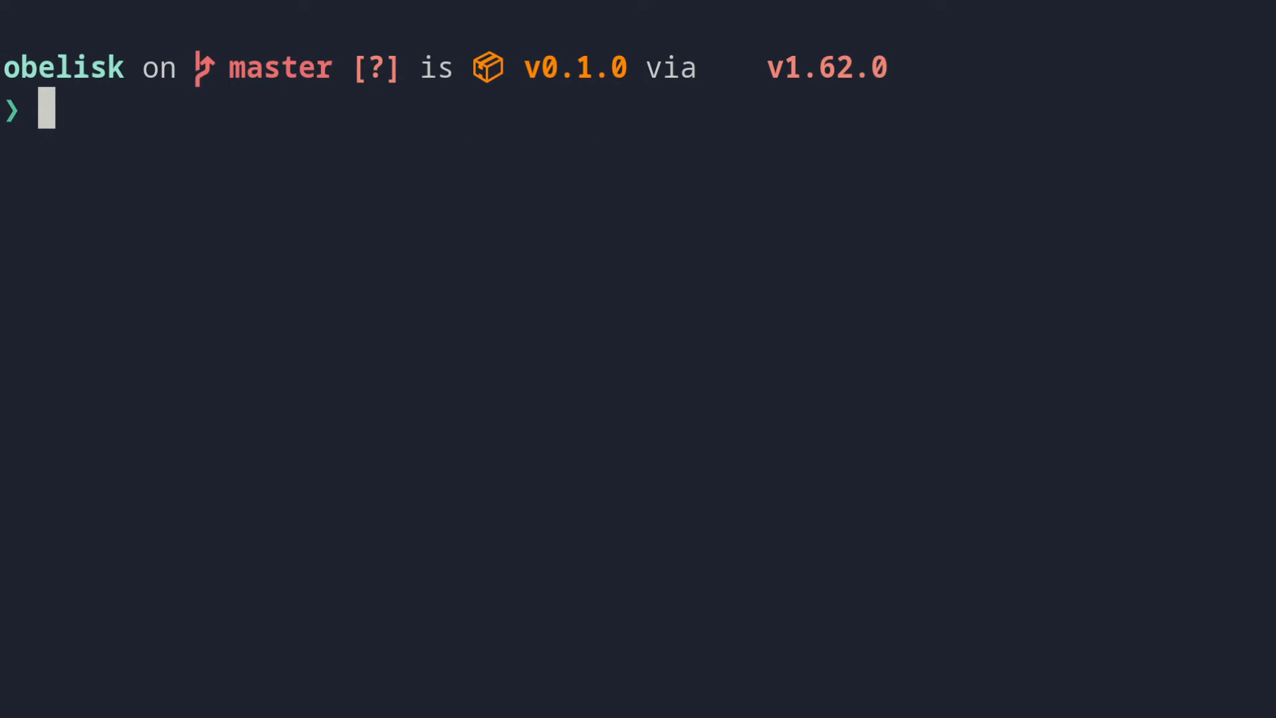
type("cargo new")
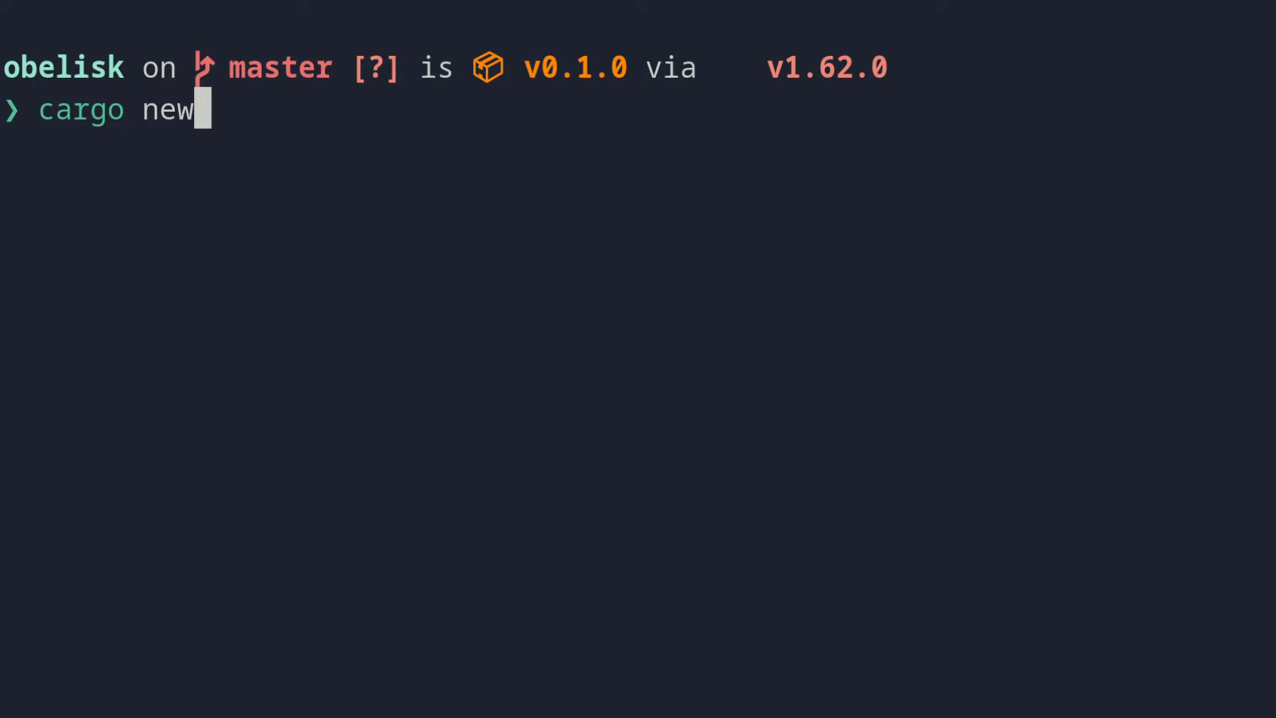
type(" enginer")
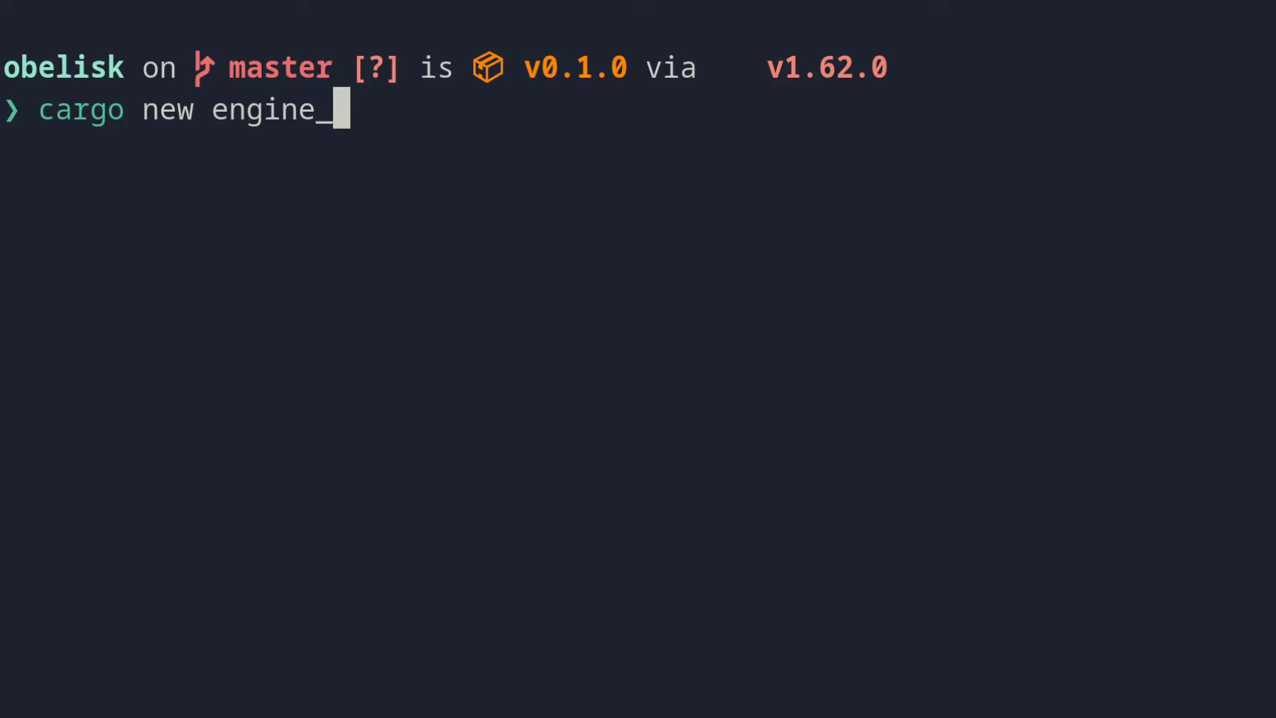
type("tester")
Run cargo new engine_tester inside obelisk to create the binary package.
key("Return")
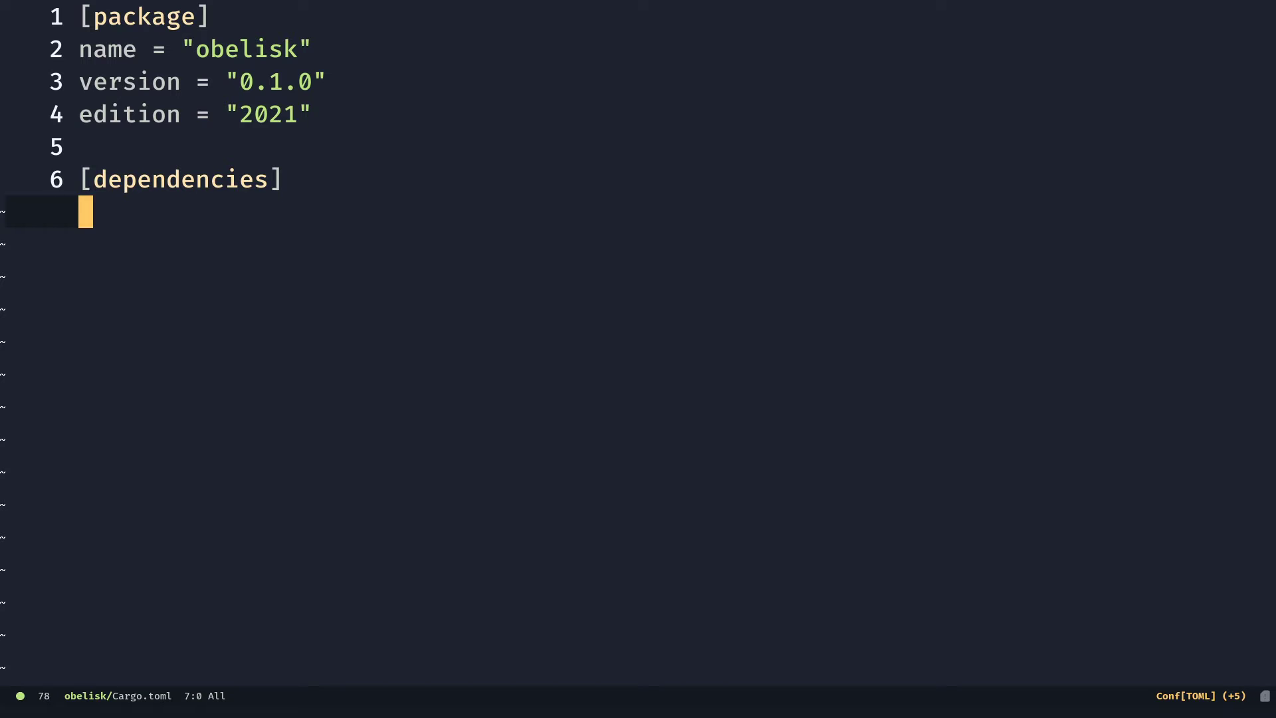
type("obelisk = { path")
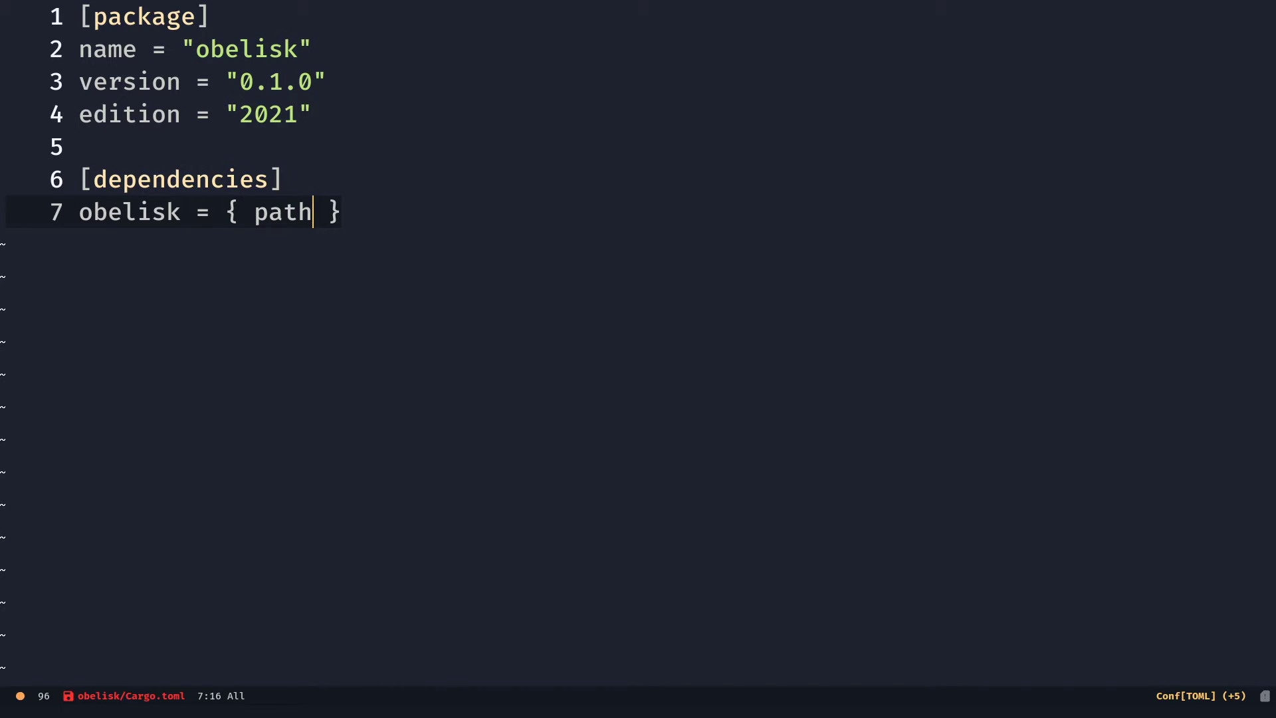
type("\"../")
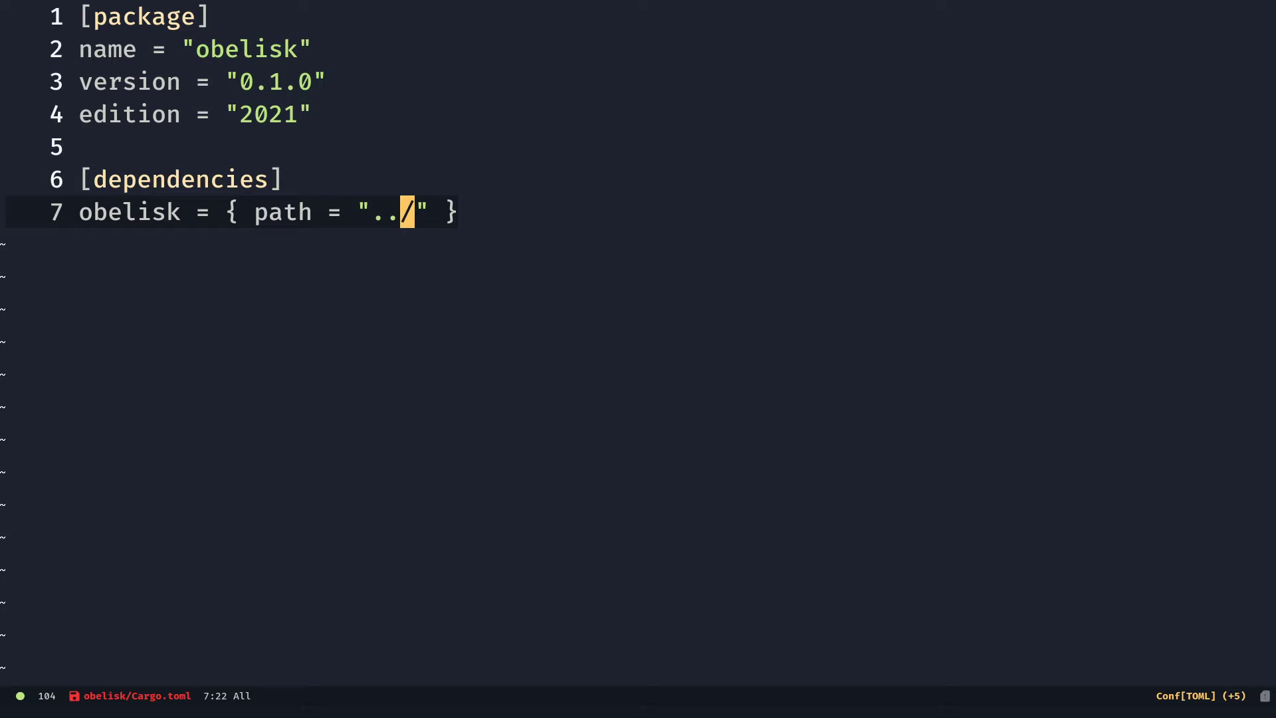
Save Cargo.toml with the dependency obelisk = { path = "../" }.
key("Escape")
type(":w")
key("Return")
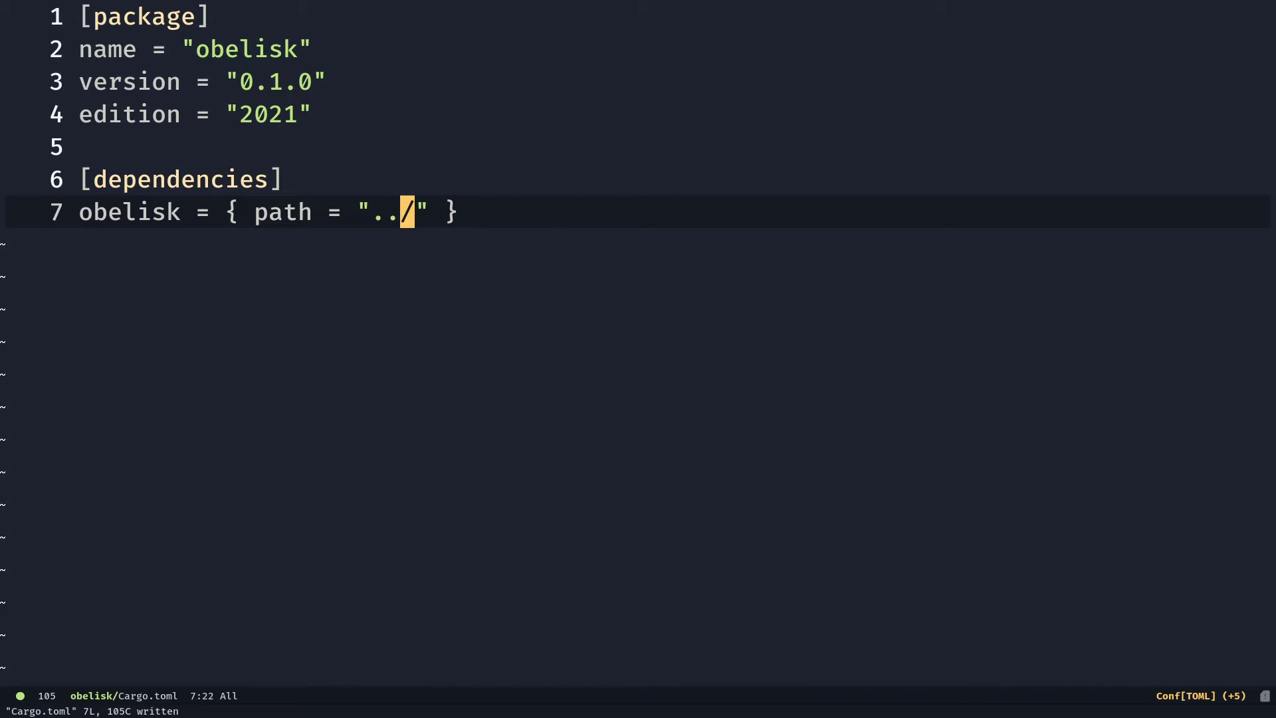